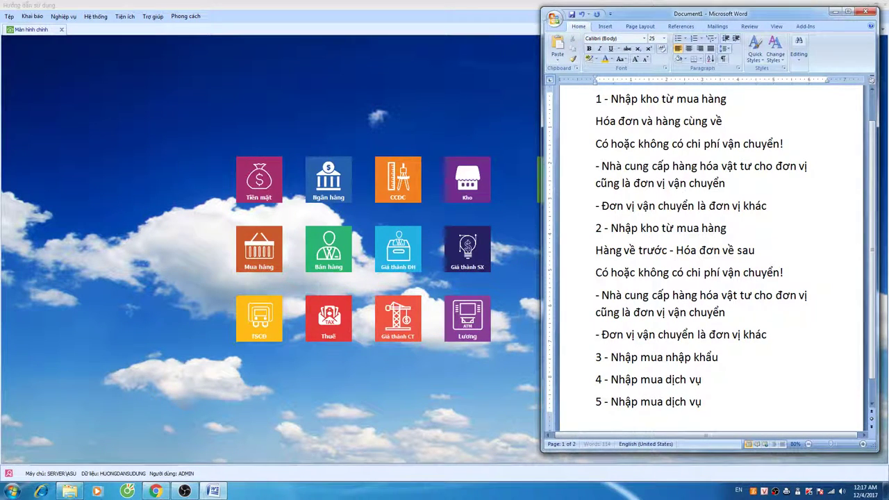
Append "(dành cho công trình)" to item 5 of the outline and start a new line below it.
{"action": "type", "text": "("}
{"action": "type", "text": "dành cho"}
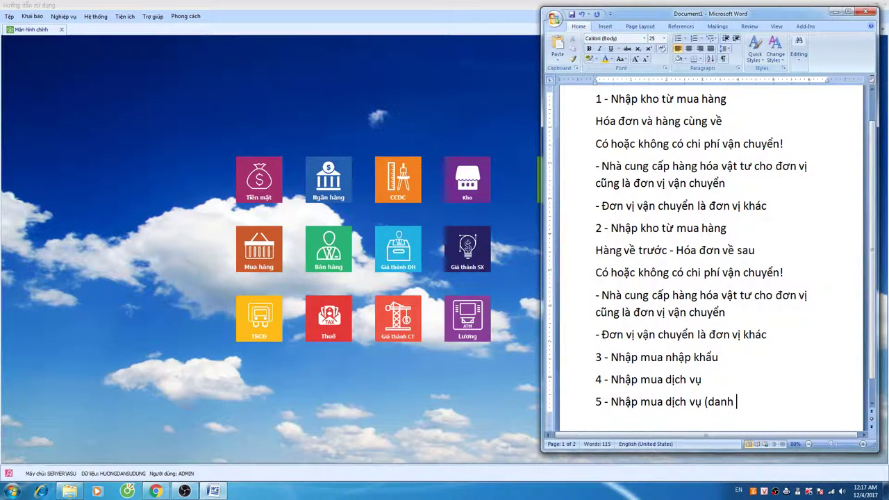
{"action": "type", "text": " công trinh)"}
{"action": "key", "text": "Return"}
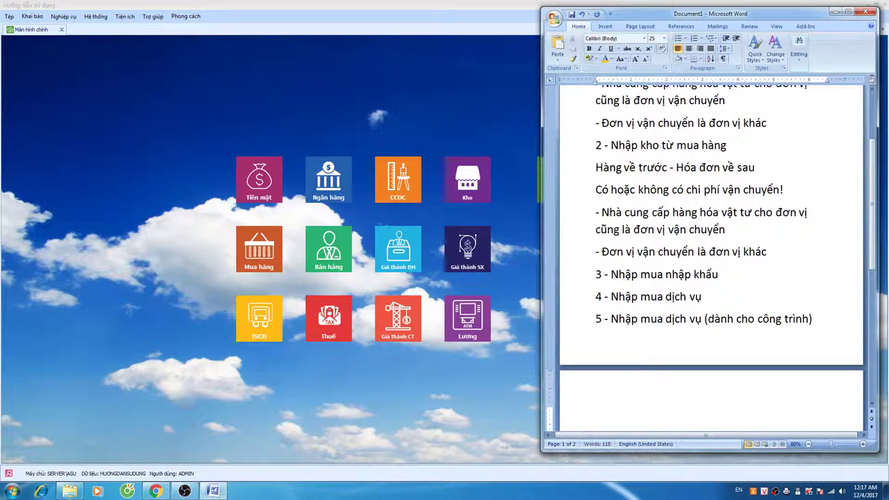
Add the line "- Thầu phụ công trình xây lắp." under item 5 of the outline.
{"action": "type", "text": "-"}
{"action": "left_click", "coordinate": [747, 368]}
{"action": "double_click", "coordinate": [746, 368]}
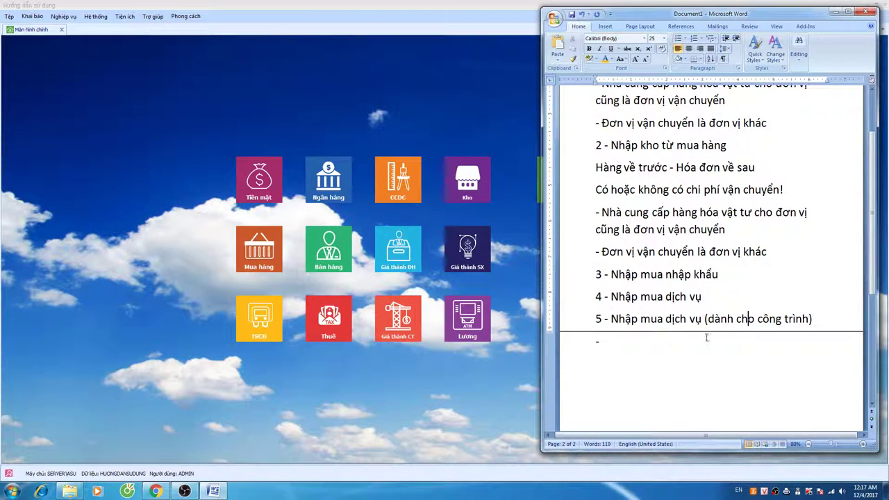
{"action": "left_click", "coordinate": [680, 336]}
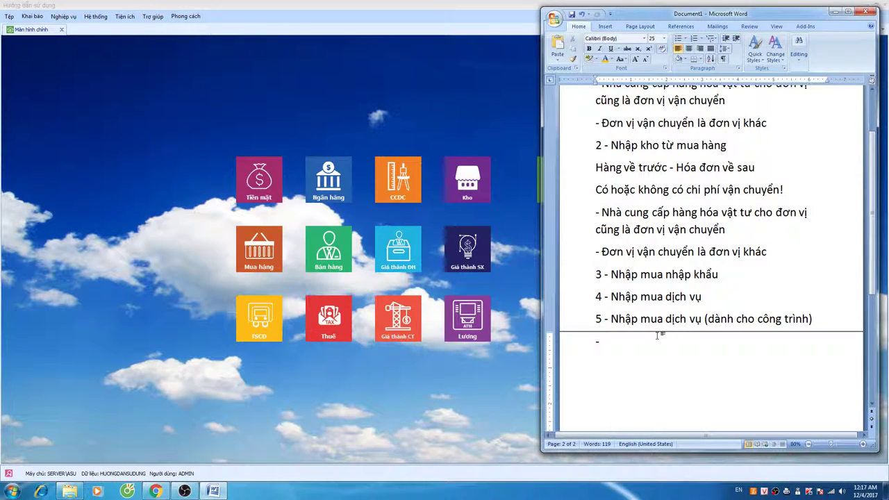
{"action": "type", "text": "Thầu phụ công trình xây la"}
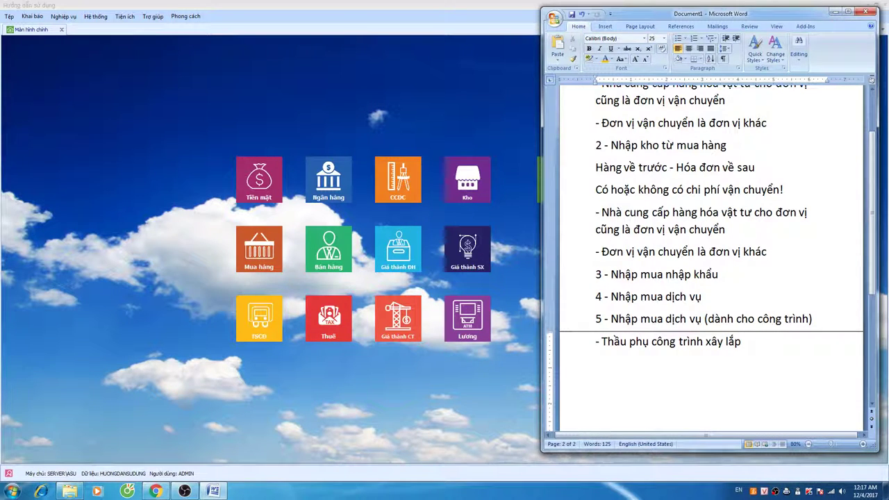
{"action": "type", "text": "."}
{"action": "key", "text": "Return"}
In the accounting program, open the purchasing module's service purchase list (Mua dịch vụ) and start a new voucher.
{"action": "left_click", "coordinate": [261, 246]}
{"action": "left_click", "coordinate": [336, 221]}
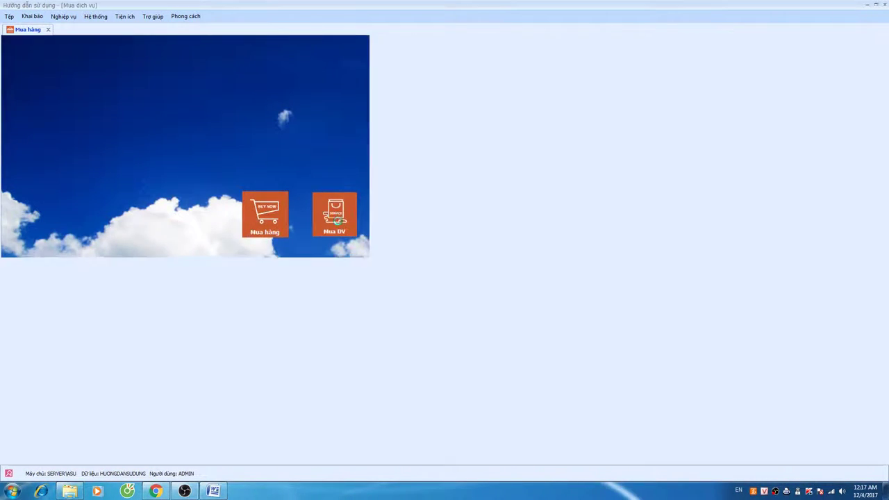
{"action": "right_click", "coordinate": [216, 144]}
{"action": "left_click", "coordinate": [226, 147]}
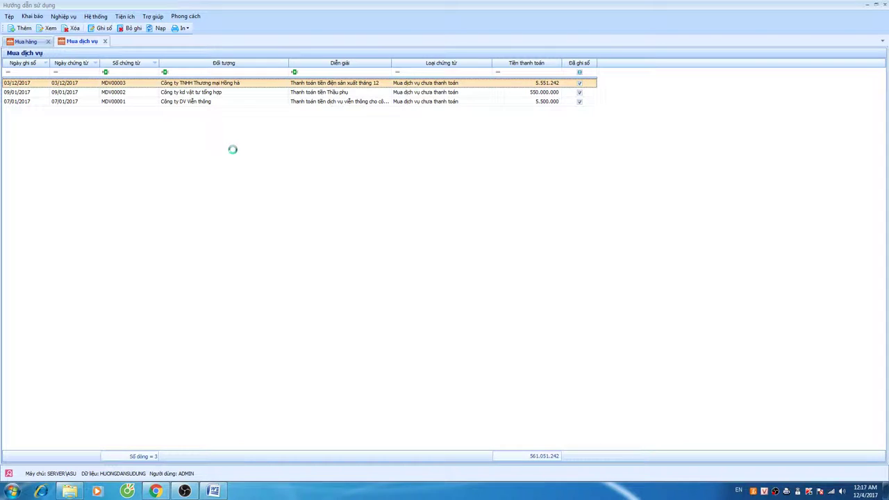
Set the voucher's supplier (Đối tượng) to Công ty kinh doanh vật liệu nổ and start the first service line.
{"action": "left_click", "coordinate": [357, 170]}
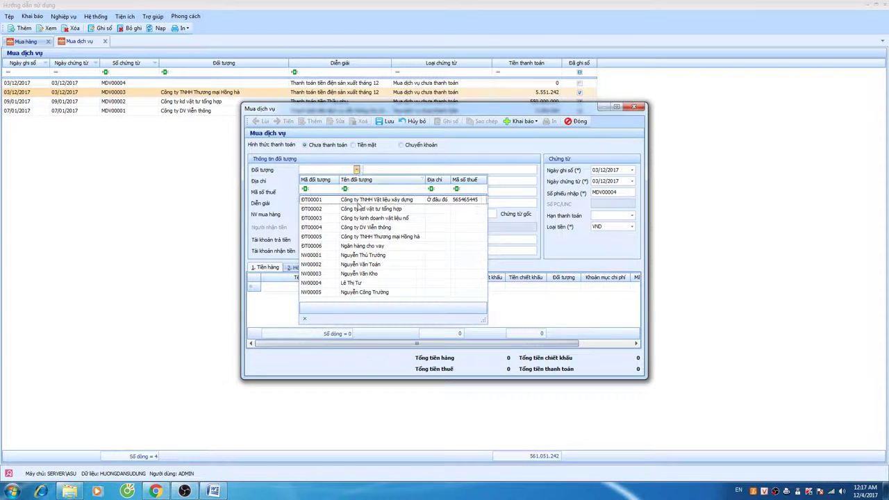
{"action": "left_click", "coordinate": [360, 220]}
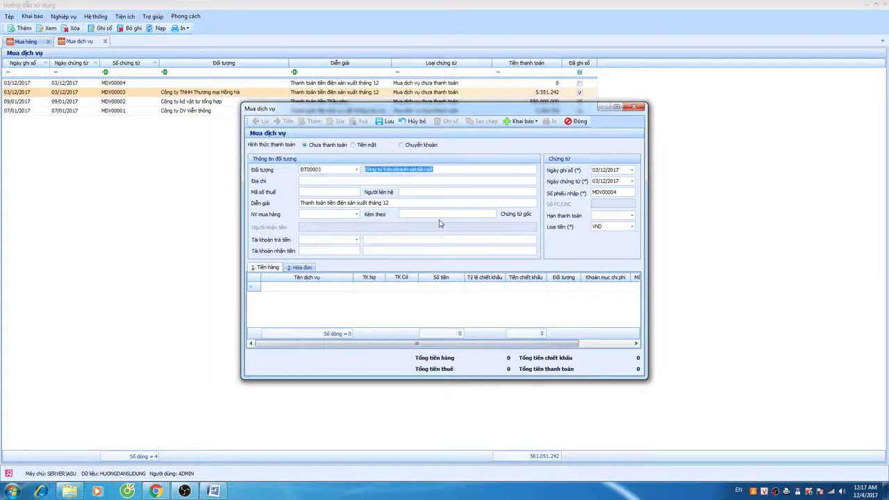
{"action": "left_click", "coordinate": [439, 219]}
{"action": "key", "text": "Tab"}
{"action": "key", "text": "Tab"}
{"action": "key", "text": "Tab"}
{"action": "key", "text": "Tab"}
{"action": "key", "text": "Tab"}
{"action": "key", "text": "Tab"}
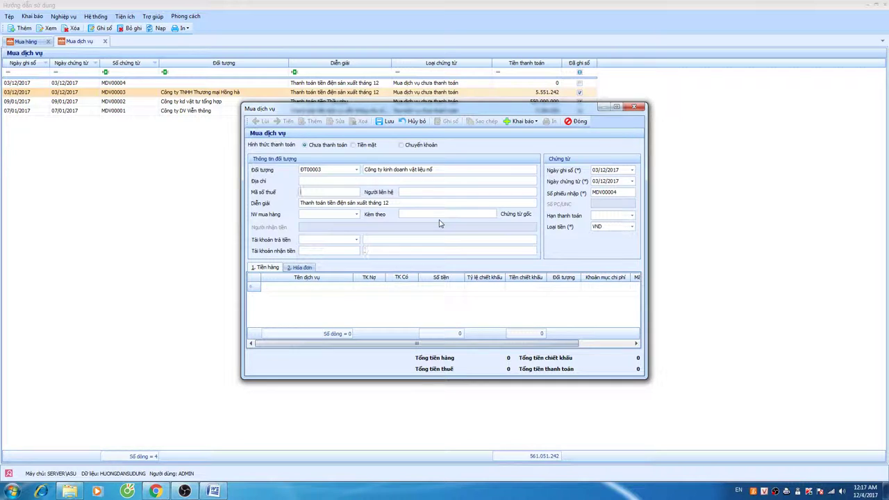
{"action": "key", "text": "Tab"}
{"action": "key", "text": "Tab"}
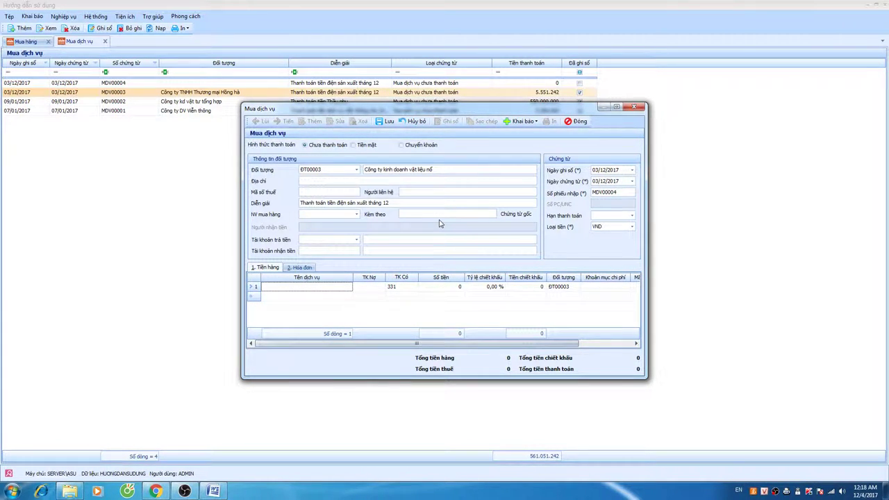
Replace the voucher's description (Diễn giải) with "Thanh toán tiền nghiệm thu thầu phụ phần móng".
{"action": "left_click", "coordinate": [393, 201]}
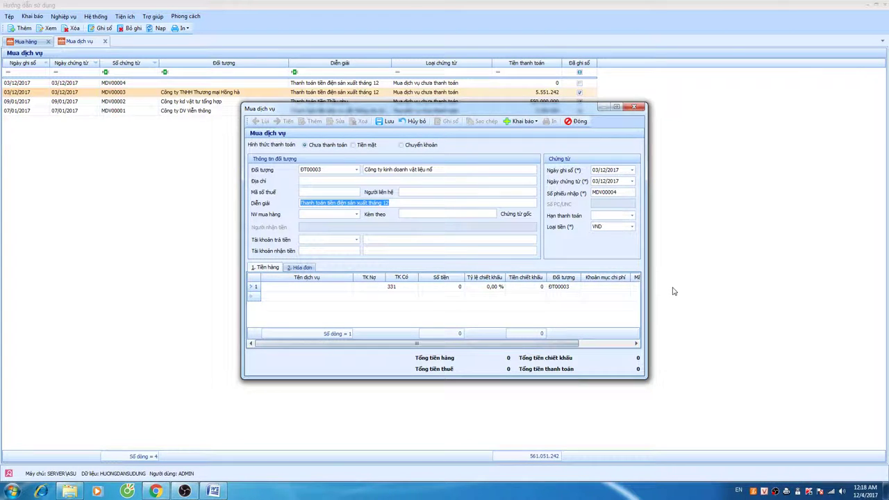
{"action": "type", "text": "Thanh to"}
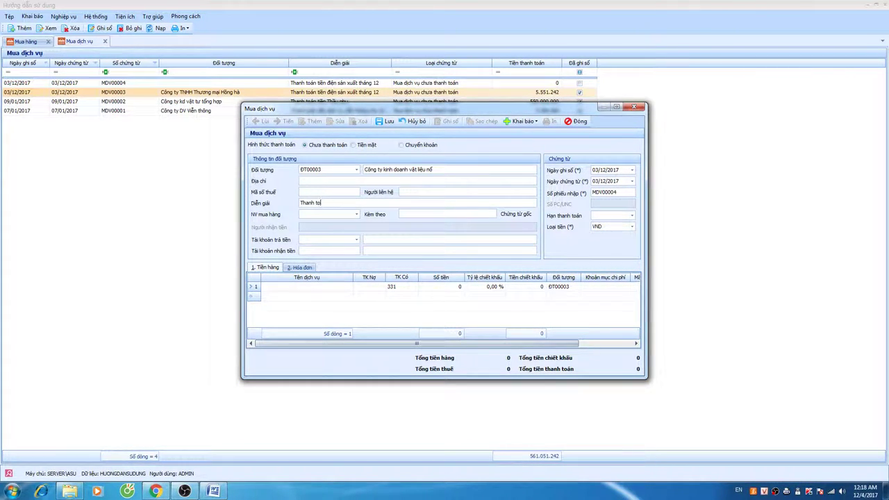
{"action": "type", "text": "án tiền nghiệm "}
{"action": "type", "text": "thu thaầyuf"}
{"action": "type", "text": "anf"}
Fill the first line's service name (Tên dịch vụ) with the voucher description text.
{"action": "key", "text": "Tab"}
{"action": "key", "text": "Tab"}
{"action": "key", "text": "Tab"}
{"action": "key", "text": "Tab"}
{"action": "key", "text": "Tab"}
{"action": "key", "text": "Tab"}
{"action": "key", "text": "Tab"}
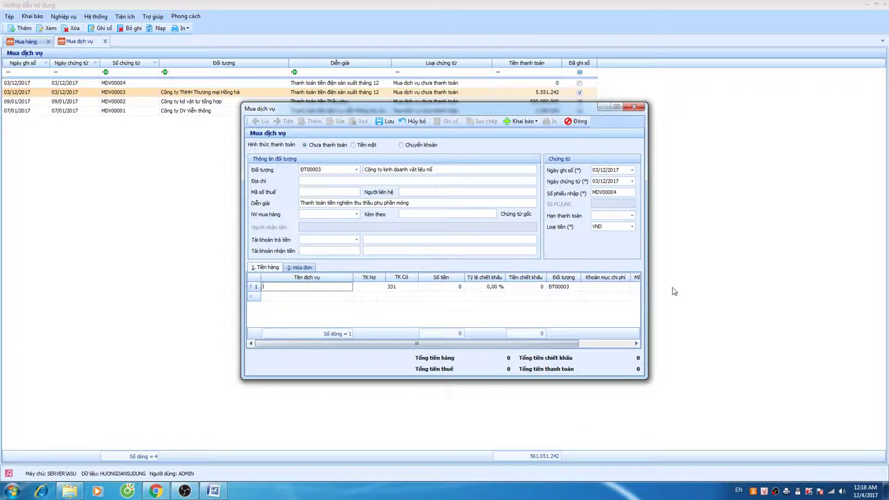
{"action": "left_click_drag", "start_coordinate": [432, 203], "coordinate": [337, 202]}
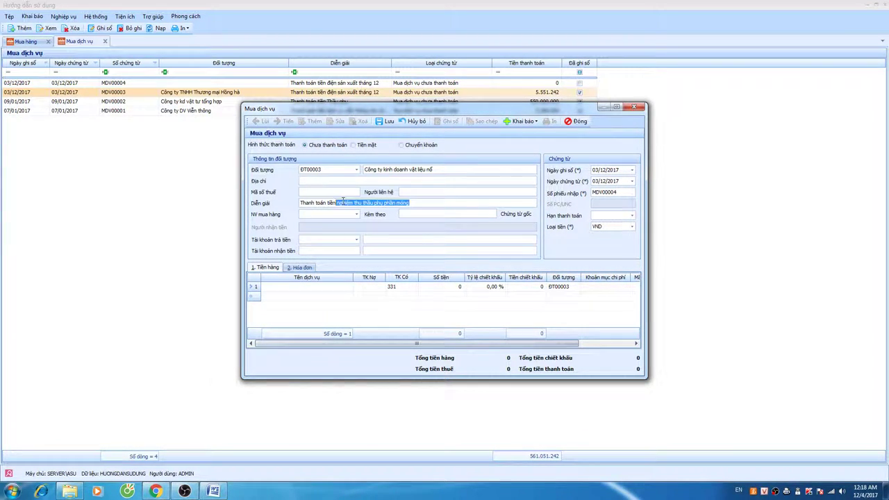
{"action": "left_click", "coordinate": [286, 287]}
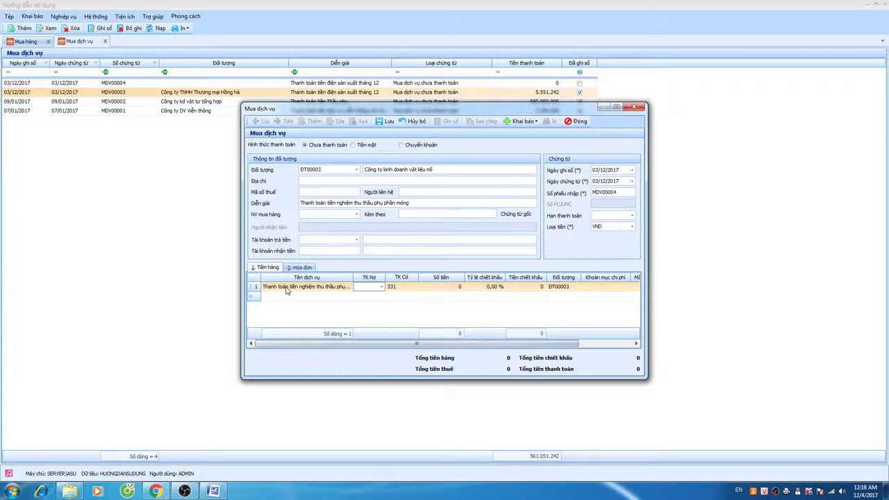
Set the service line's debit account (TK Nợ) to 1542 and its amount (Số tiền) to 250.000.000.
{"action": "type", "text": "15411"}
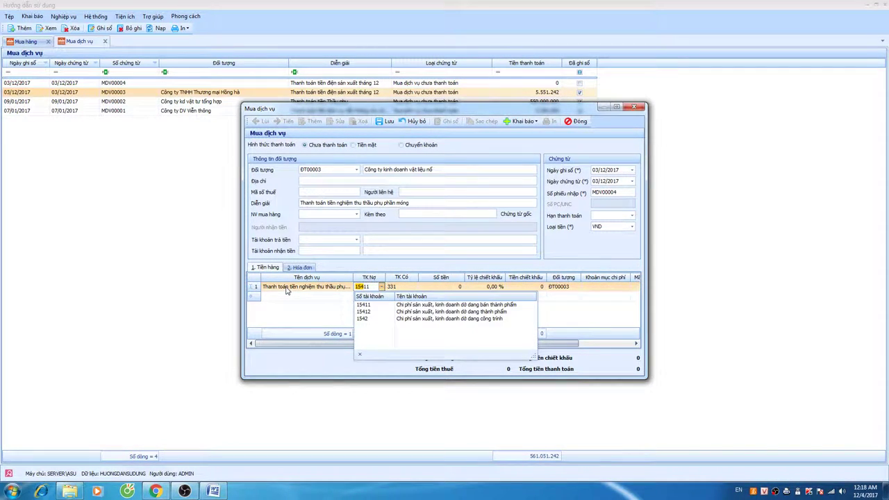
{"action": "left_click", "coordinate": [393, 319]}
{"action": "key", "text": "Tab"}
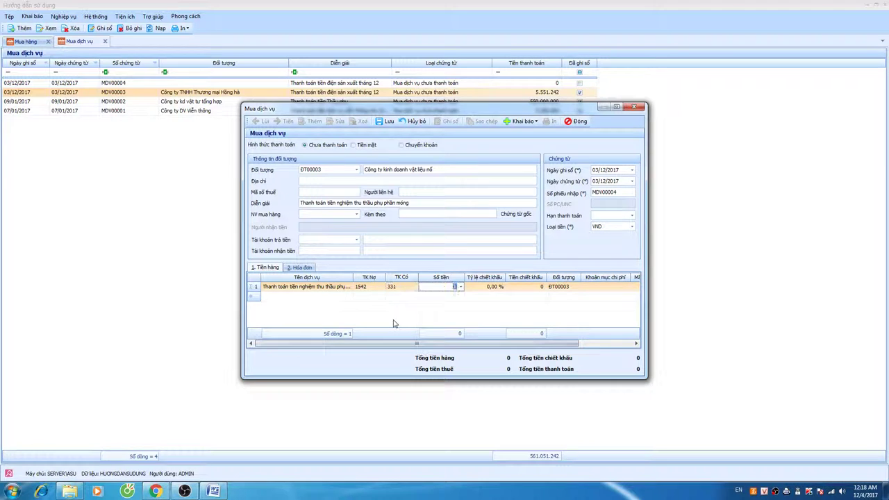
{"action": "type", "text": "250.000.000"}
{"action": "key", "text": "Tab"}
{"action": "key", "text": "Tab"}
{"action": "key", "text": "Tab"}
{"action": "key", "text": "Tab"}
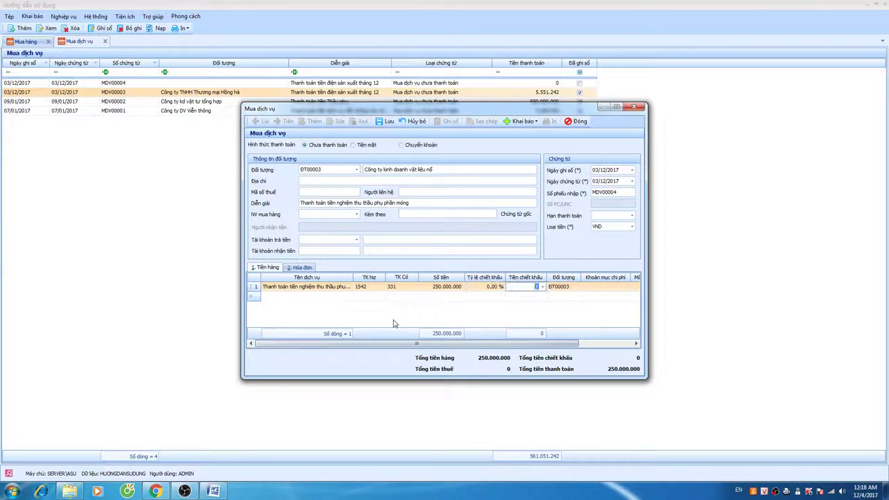
{"action": "key", "text": "Tab"}
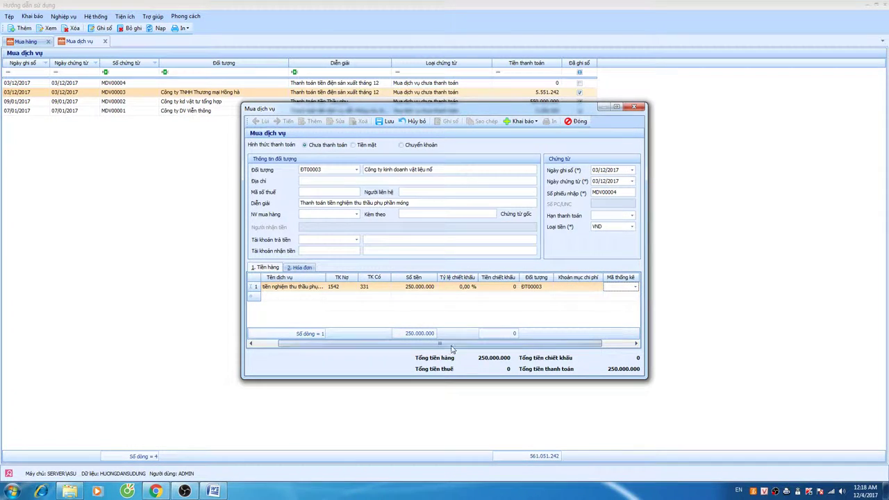
Set the service line's cost item (Khoản mục chi phí) to TP, Thầu phụ.
{"action": "left_click_drag", "start_coordinate": [433, 343], "coordinate": [488, 344]}
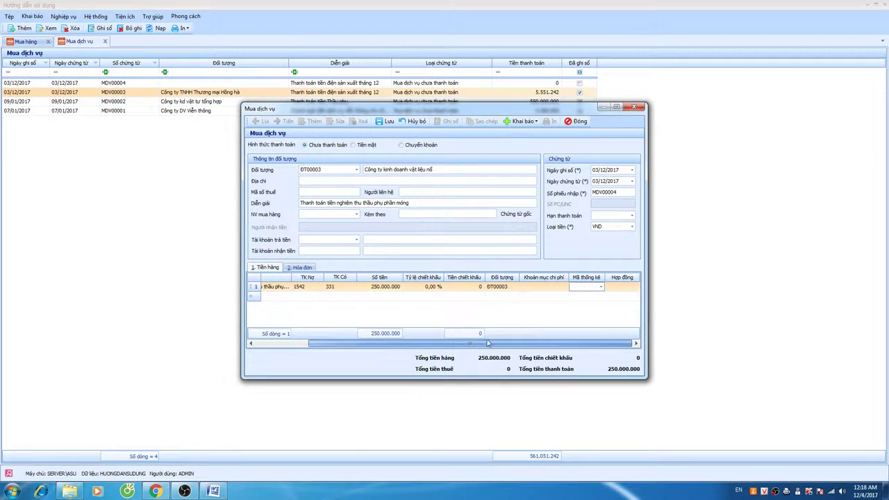
{"action": "left_click", "coordinate": [565, 286]}
{"action": "left_click", "coordinate": [566, 287]}
{"action": "scroll", "coordinate": [577, 320], "scroll_direction": "down", "scroll_amount": 2}
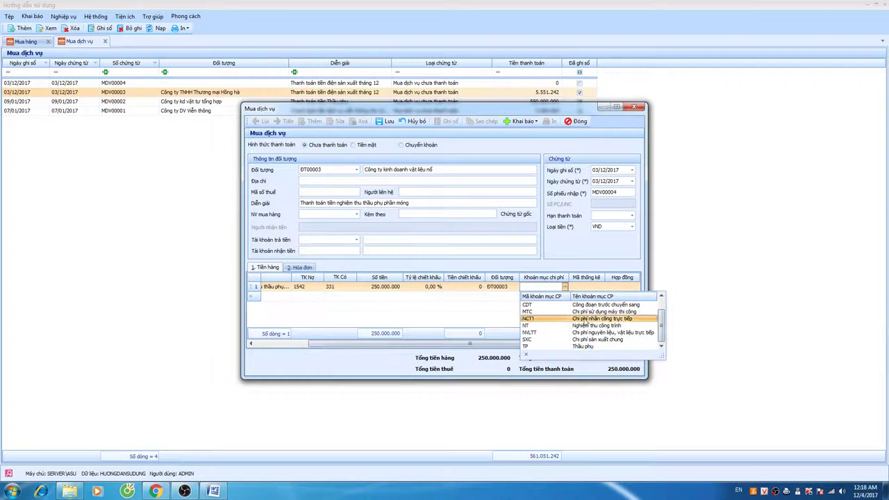
{"action": "left_click", "coordinate": [583, 346]}
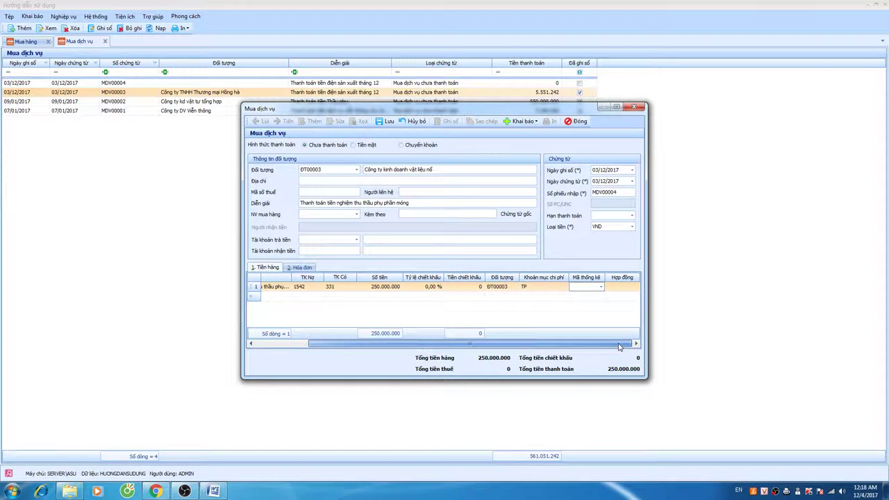
Display the Đối tượng THCP column in the service line grid through its column visibility settings.
{"action": "mouse_move", "coordinate": [618, 346]}
{"action": "left_mouse_down"}
{"action": "mouse_move", "coordinate": [566, 346]}
{"action": "mouse_move", "coordinate": [630, 346]}
{"action": "left_mouse_up"}
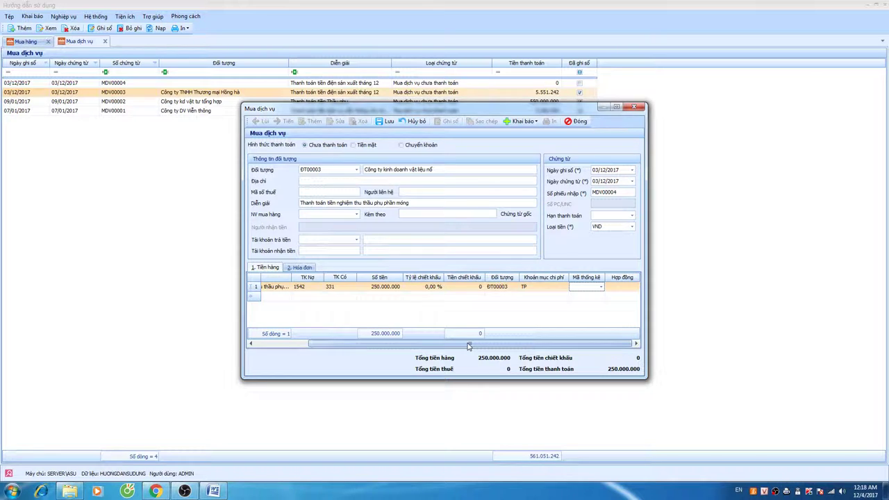
{"action": "right_click", "coordinate": [368, 313]}
{"action": "left_click", "coordinate": [387, 328]}
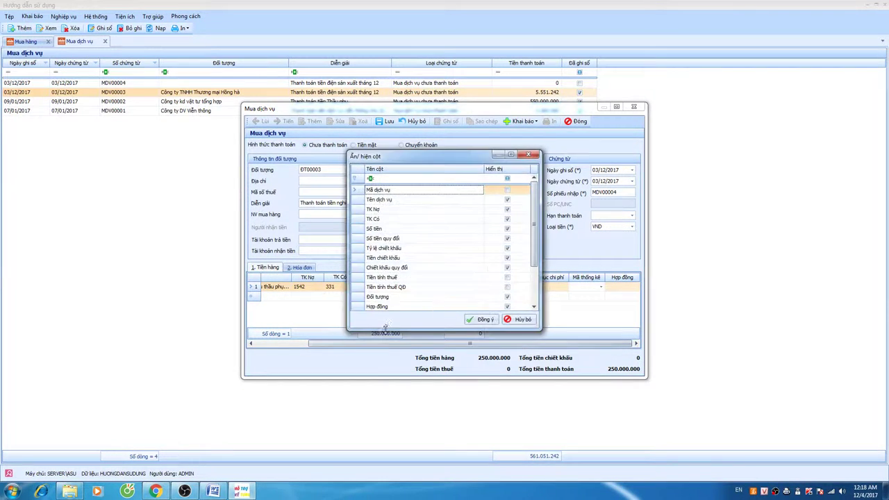
{"action": "left_click", "coordinate": [525, 239]}
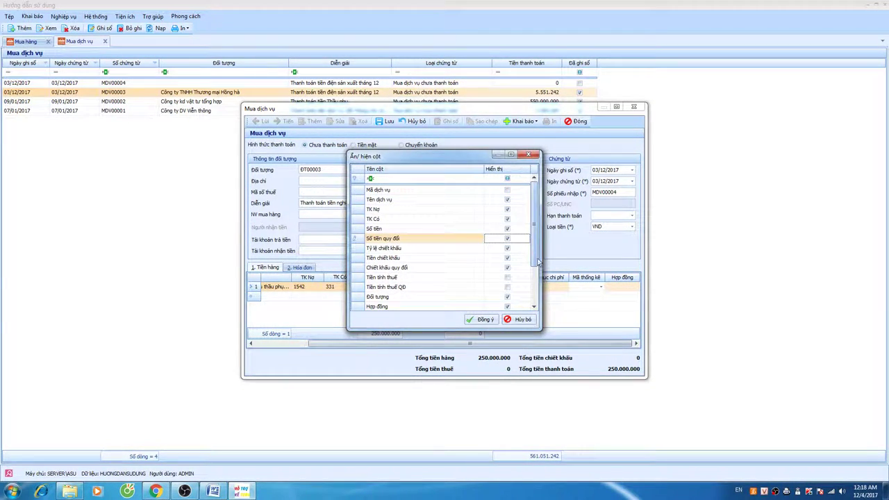
{"action": "scroll", "coordinate": [539, 261], "scroll_direction": "down", "scroll_amount": 2}
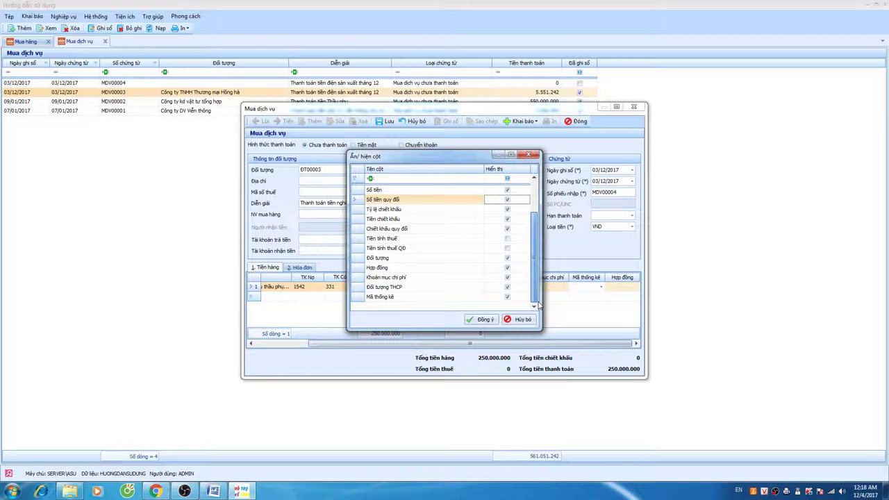
{"action": "left_click", "coordinate": [484, 320]}
Set the service line's costing object (Đối tượng THCP) to construction project CT01.
{"action": "left_click_drag", "start_coordinate": [437, 344], "coordinate": [530, 344]}
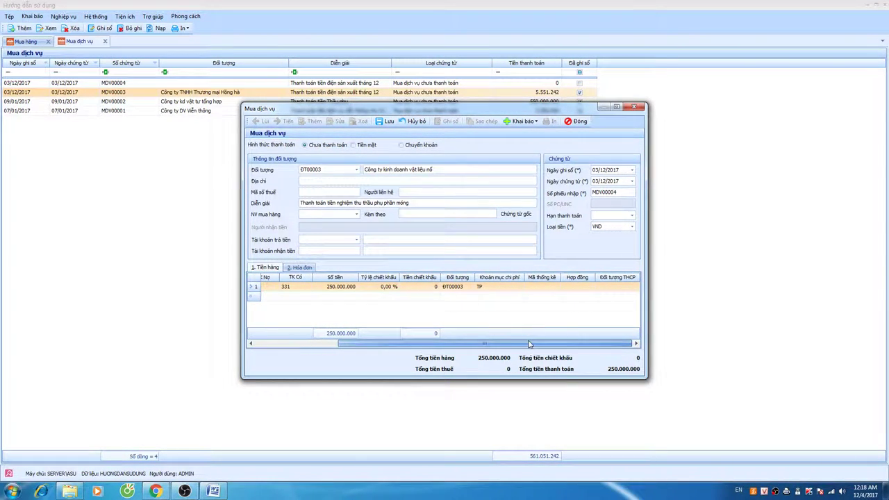
{"action": "left_click", "coordinate": [633, 287]}
{"action": "left_click", "coordinate": [636, 287]}
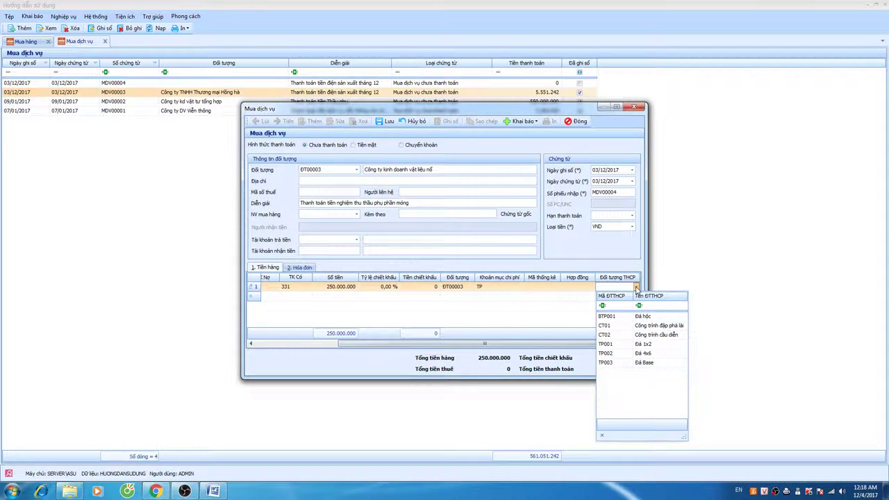
{"action": "left_click", "coordinate": [635, 326]}
{"action": "left_click_drag", "start_coordinate": [493, 345], "coordinate": [445, 347]}
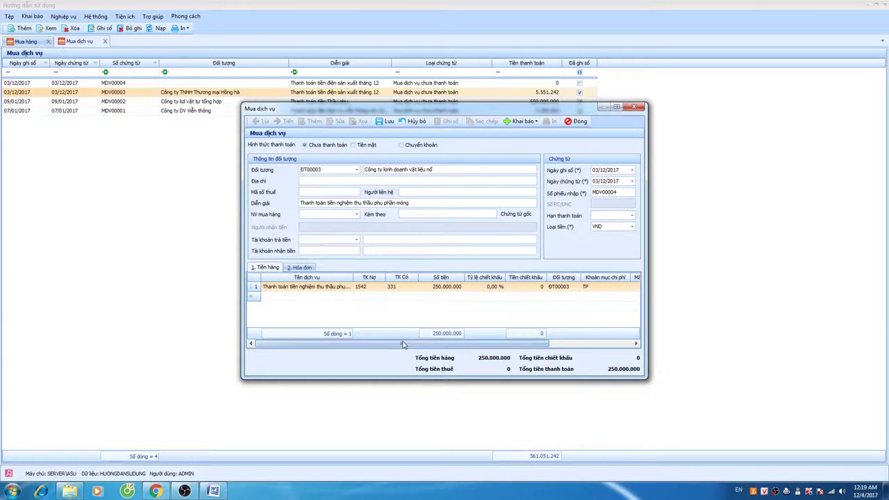
{"action": "left_click_drag", "start_coordinate": [404, 344], "coordinate": [364, 343]}
{"action": "right_click", "coordinate": [397, 304]}
{"action": "left_click", "coordinate": [393, 344]}
In the voucher's invoice details (Hóa đơn), set the service line's tax rate (Thuế suất) to 10%.
{"action": "left_click", "coordinate": [300, 267]}
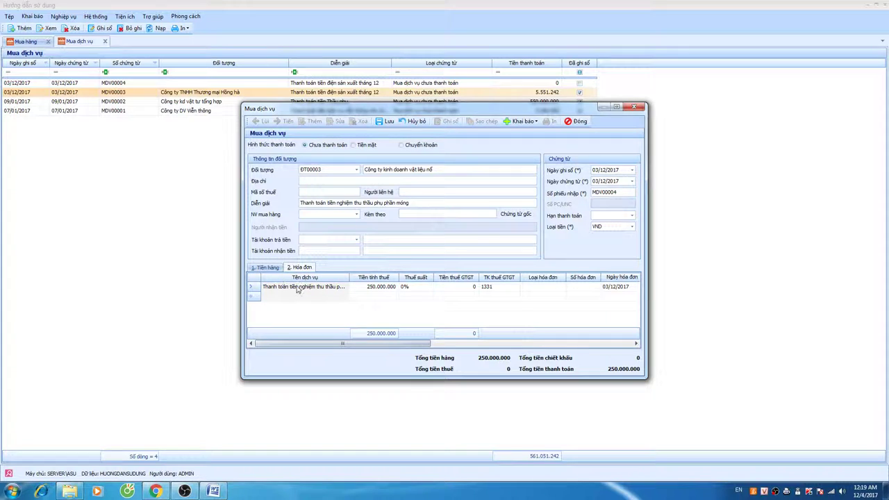
{"action": "left_click", "coordinate": [338, 286]}
{"action": "left_click", "coordinate": [416, 286]}
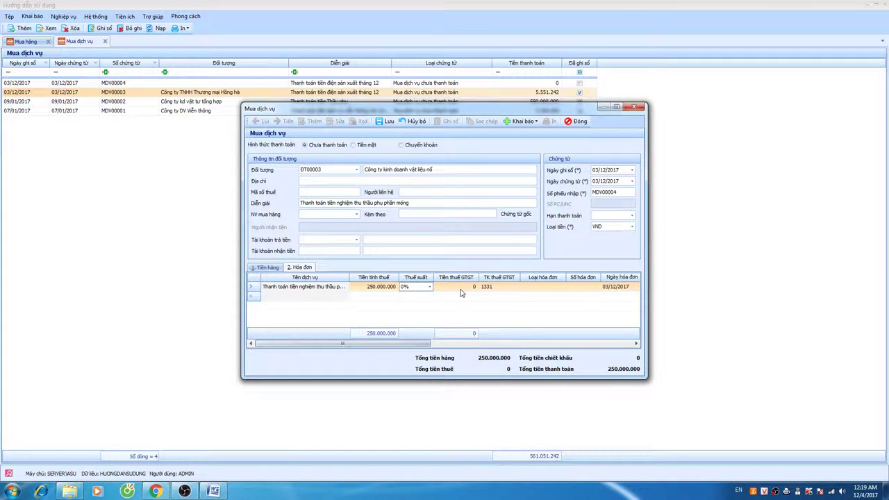
{"action": "left_click", "coordinate": [430, 286]}
{"action": "left_click", "coordinate": [460, 292]}
{"action": "key", "text": "Tab"}
{"action": "key", "text": "Tab"}
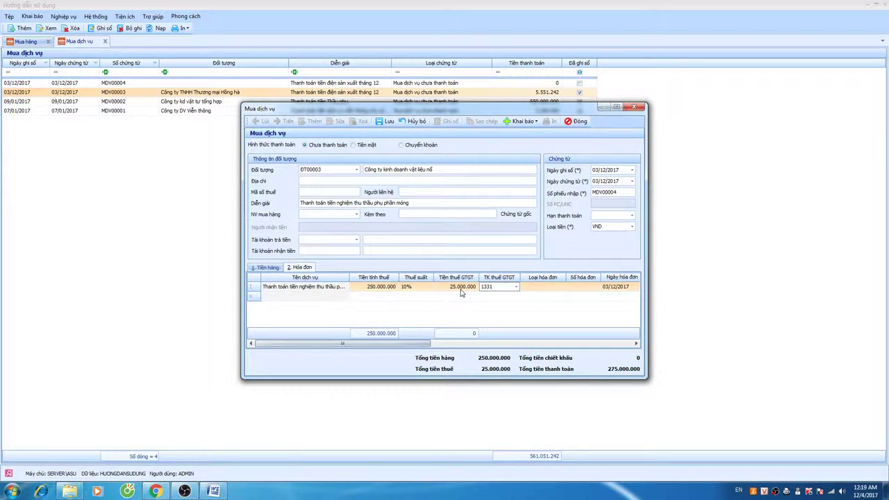
{"action": "key", "text": "Tab"}
Set the service line's invoice type (Loại hóa đơn) to Hóa đơn GTGT and its invoice number (Số hóa đơn) to 1231123.
{"action": "left_click", "coordinate": [562, 286]}
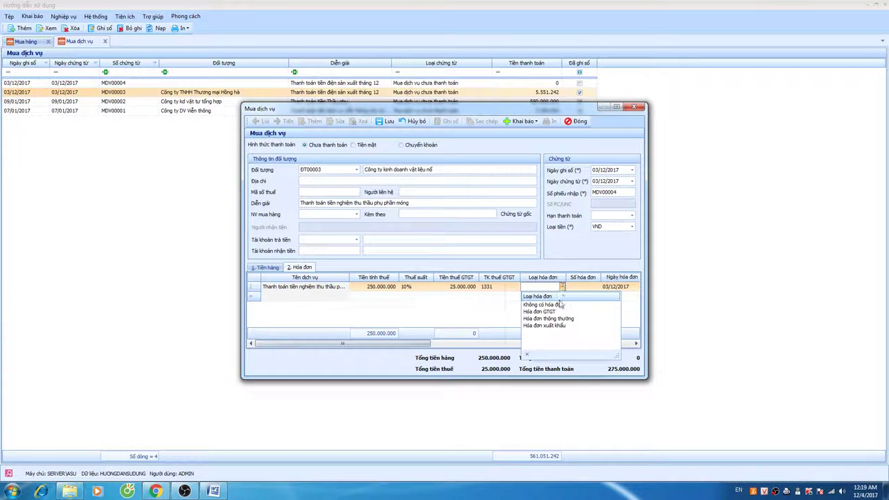
{"action": "left_click", "coordinate": [557, 310]}
{"action": "left_click", "coordinate": [593, 287]}
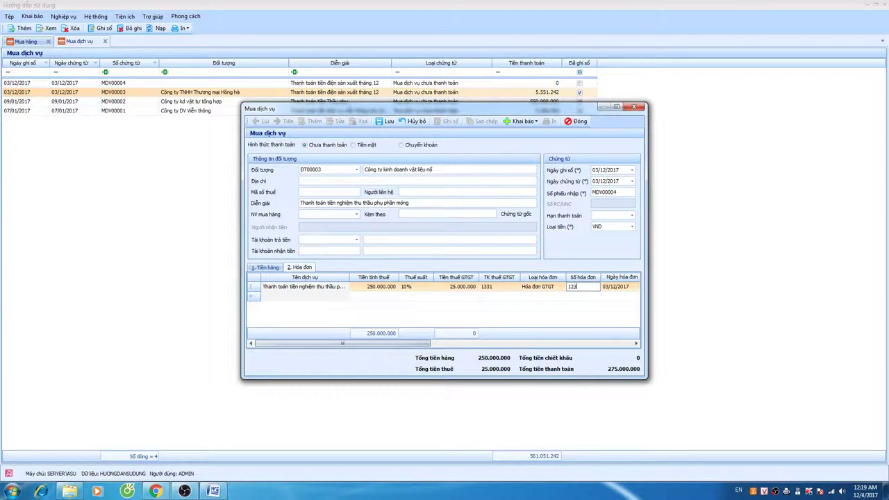
{"action": "key", "text": "Tab"}
{"action": "key", "text": "Tab"}
{"action": "key", "text": "Tab"}
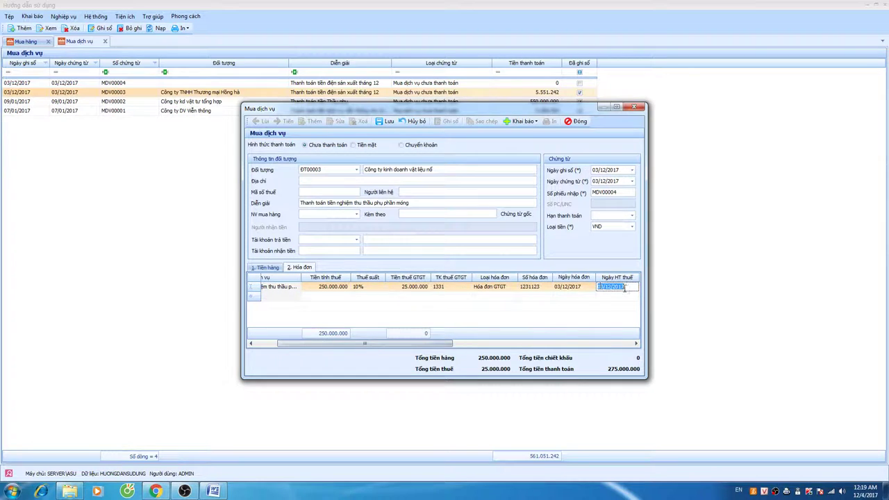
Set the invoice line's goods and services group (Nhóm HHDV) to 1 and save the voucher.
{"action": "left_click", "coordinate": [634, 287]}
{"action": "left_click", "coordinate": [632, 305]}
{"action": "key", "text": "Tab"}
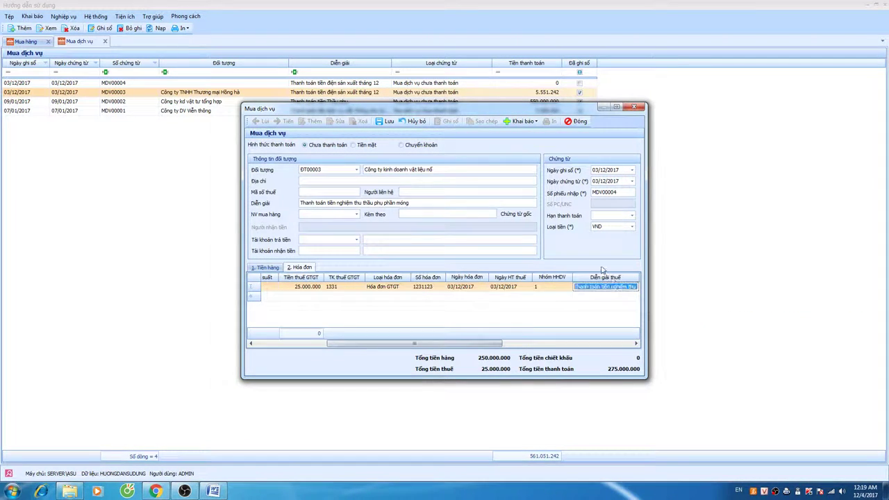
{"action": "left_click", "coordinate": [386, 121]}
Review the saved voucher's invoice type, invoice number and tax details, and close the voucher.
{"action": "left_click_drag", "start_coordinate": [406, 342], "coordinate": [441, 344]}
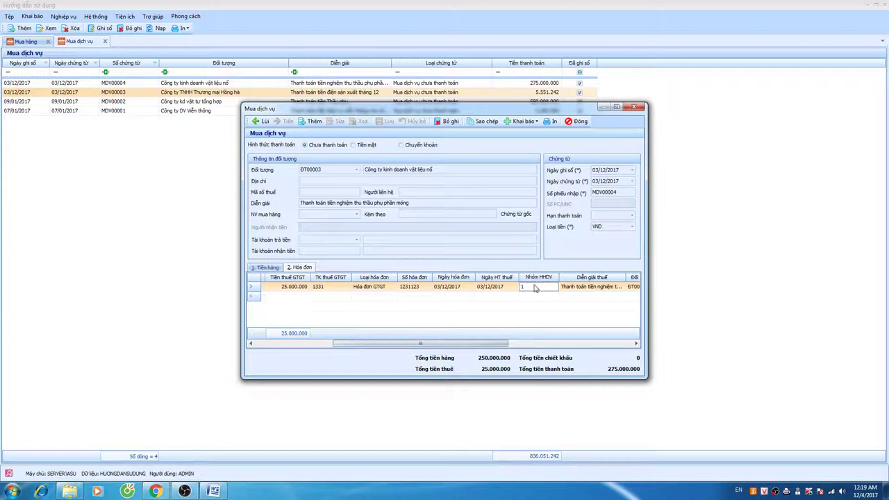
{"action": "left_click", "coordinate": [393, 288]}
{"action": "left_click", "coordinate": [417, 288]}
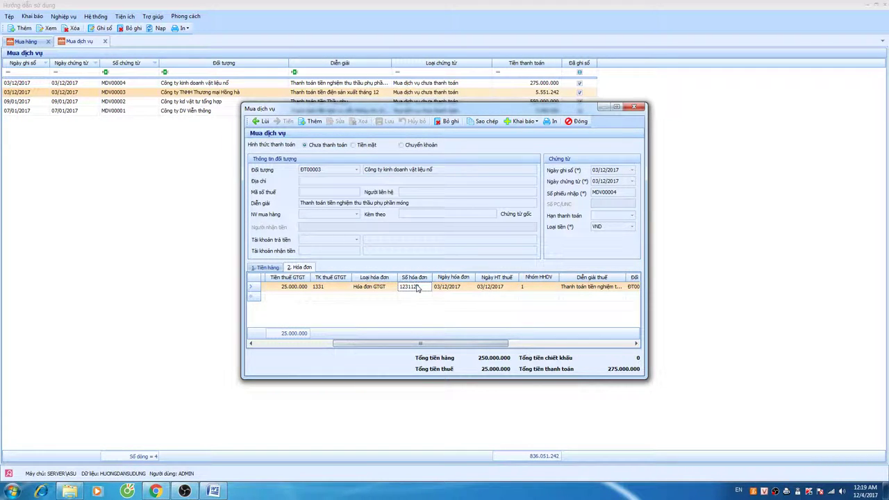
{"action": "left_click", "coordinate": [417, 288]}
{"action": "type", "text": "3"}
{"action": "left_click_drag", "start_coordinate": [433, 347], "coordinate": [334, 345]}
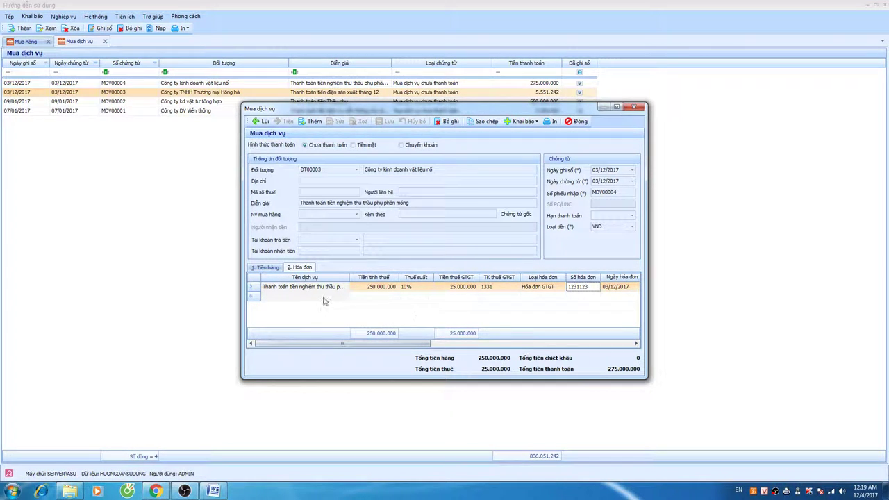
{"action": "left_click", "coordinate": [576, 123]}
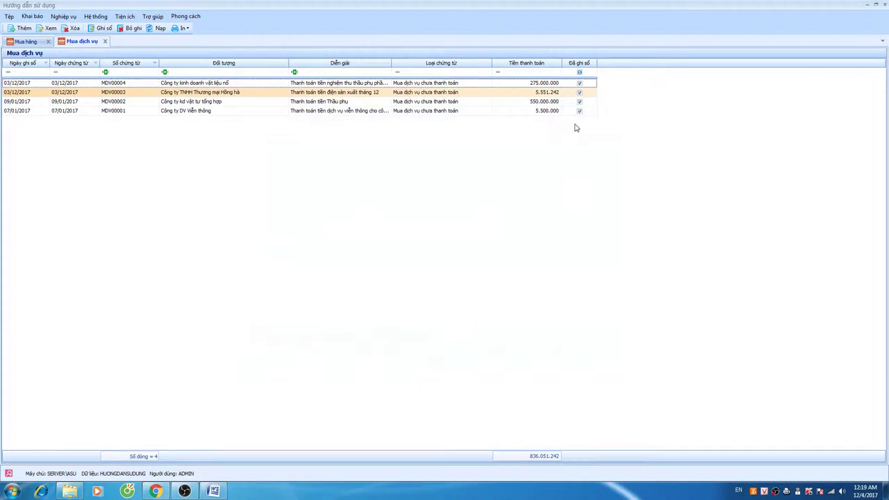
Close the Mua dịch vụ and Mua hàng pages and open the construction costing module (Giá thành công trình).
{"action": "left_click", "coordinate": [105, 42]}
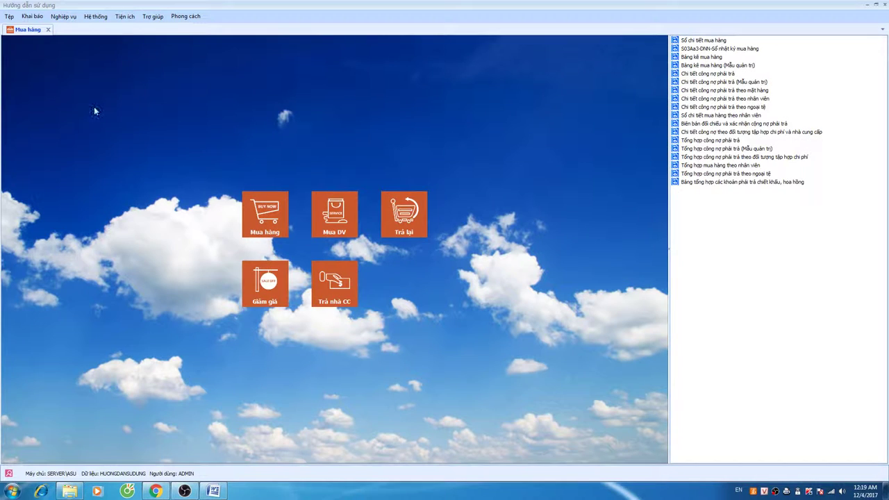
{"action": "left_click", "coordinate": [48, 32]}
{"action": "left_click", "coordinate": [410, 318]}
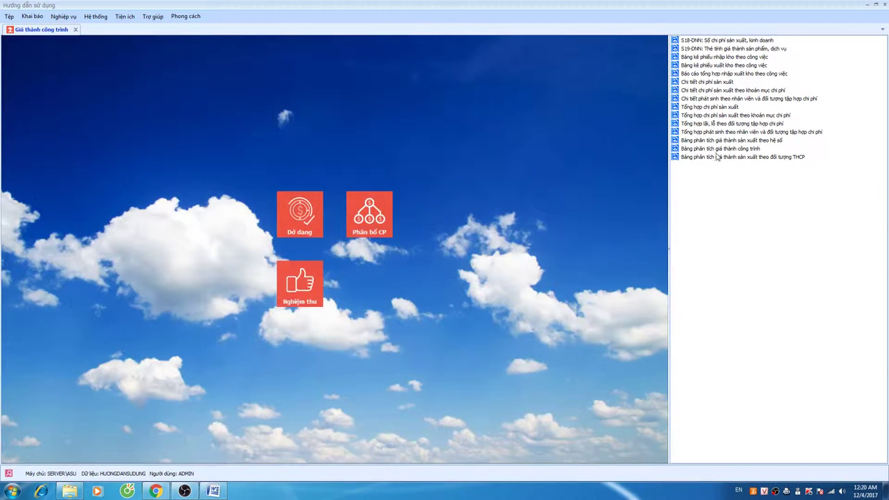
View the construction cost analysis report (Bảng phân tích giá thành công trình) for all costing objects and close it.
{"action": "left_click", "coordinate": [719, 149]}
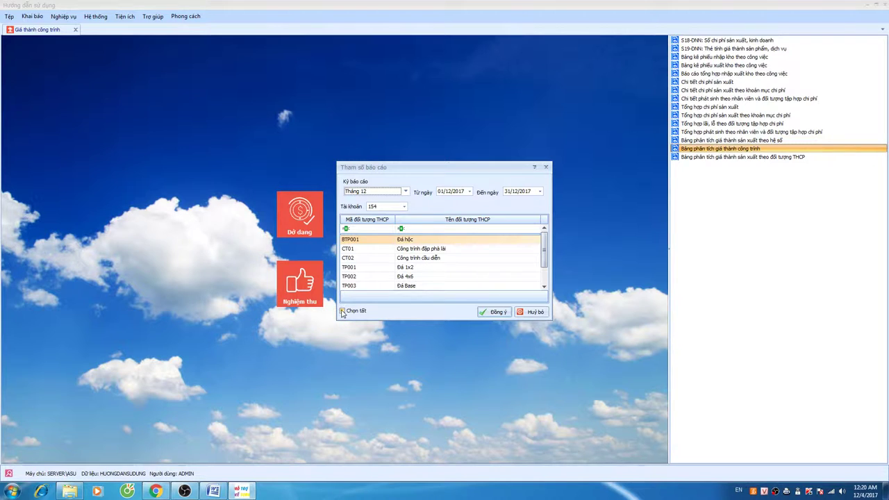
{"action": "left_click", "coordinate": [342, 311]}
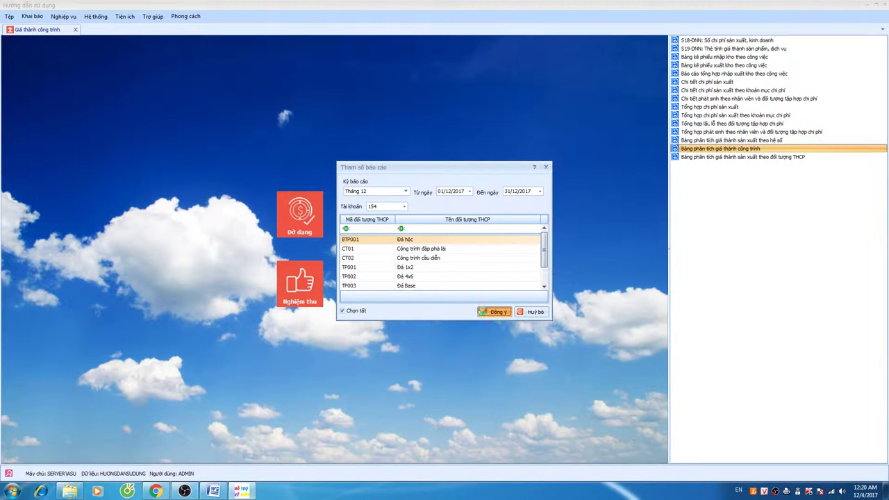
{"action": "left_click", "coordinate": [483, 312]}
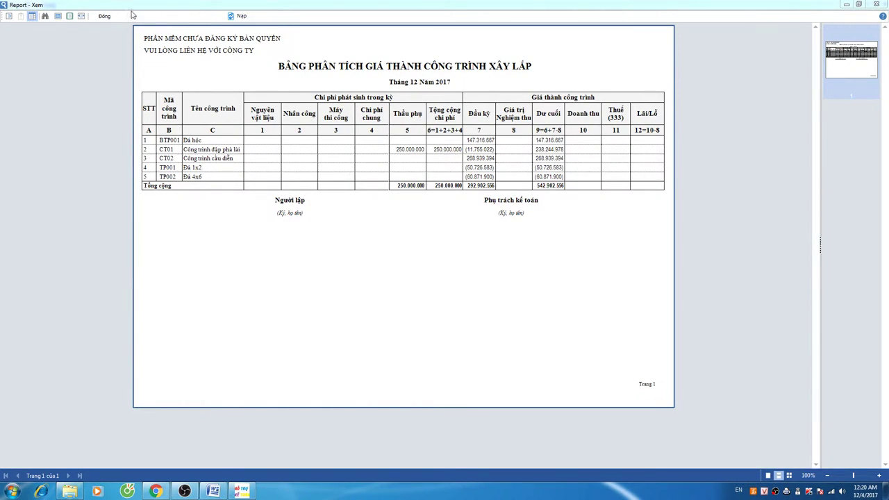
{"action": "left_click", "coordinate": [104, 17]}
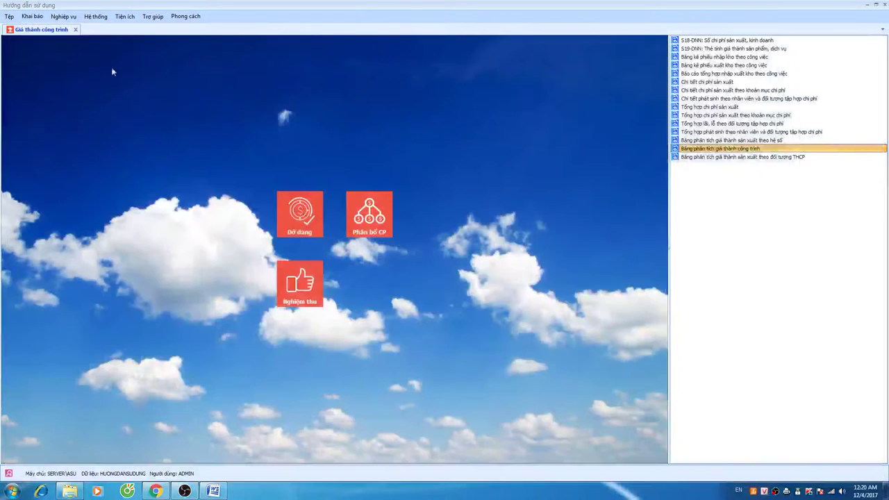